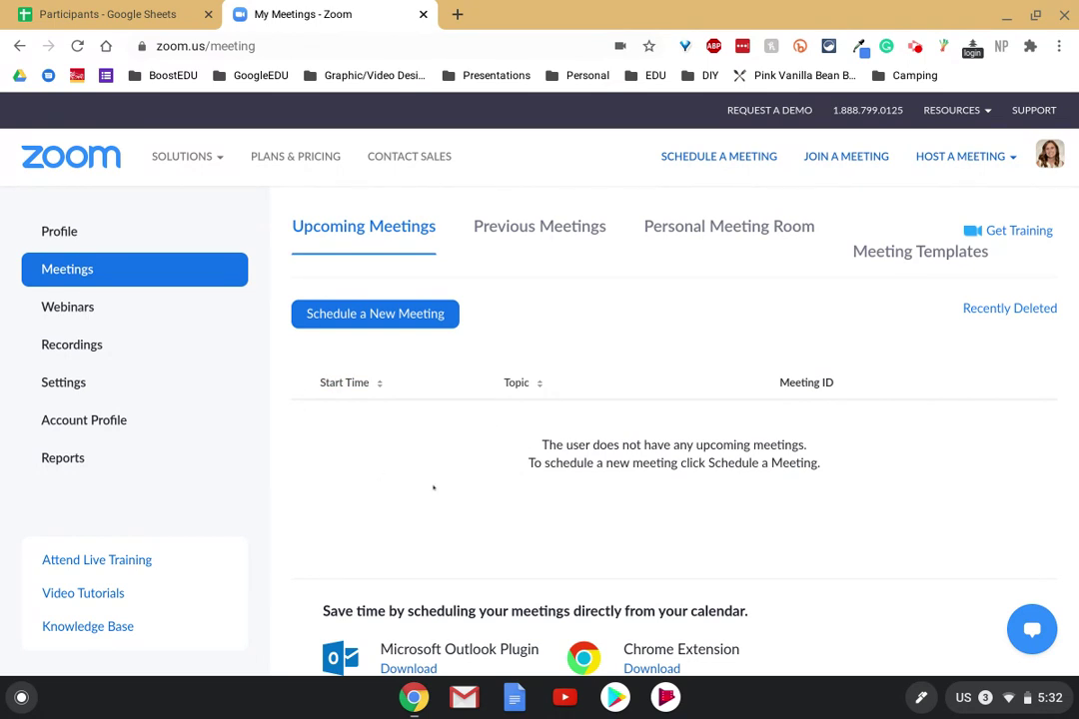
# Open the Zoom Usage report for 08/19–08/20/2020 and scroll right to its Participants count of 4.
pyautogui.click(90, 460)
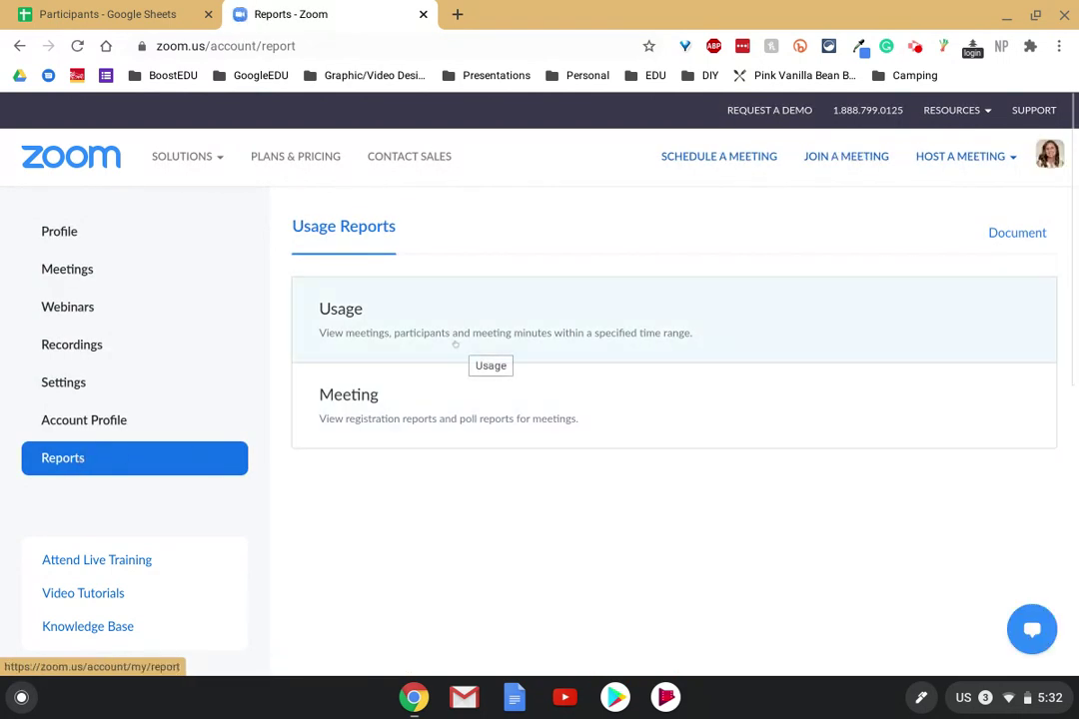
pyautogui.click(433, 308)
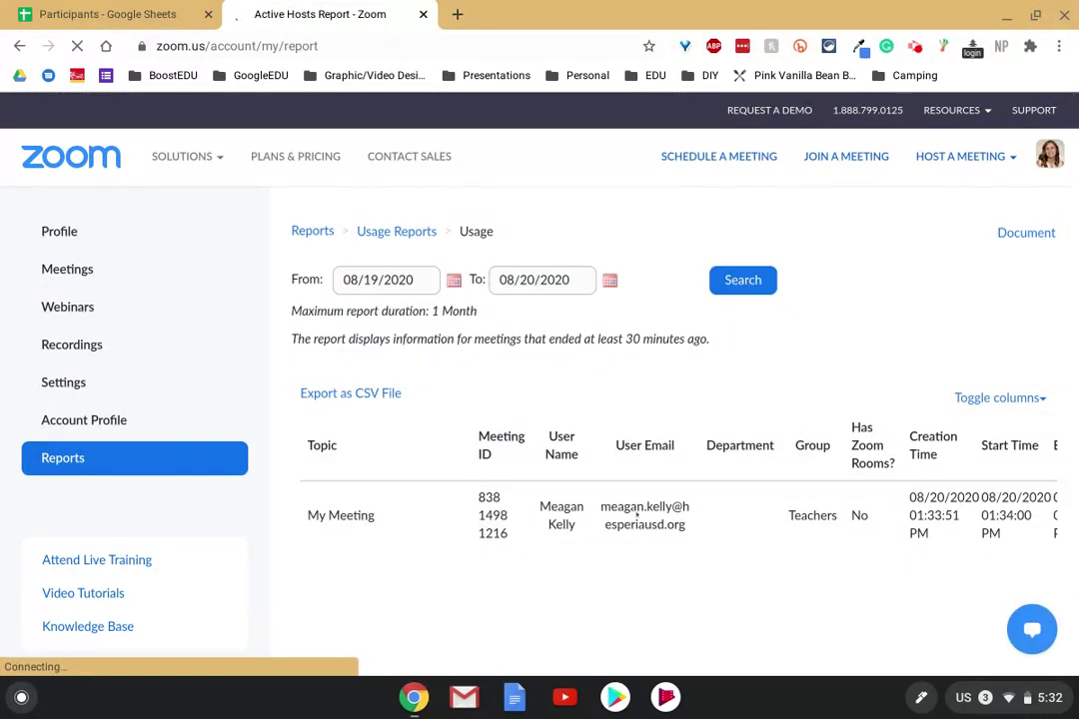
pyautogui.hscroll(5, 638, 512)
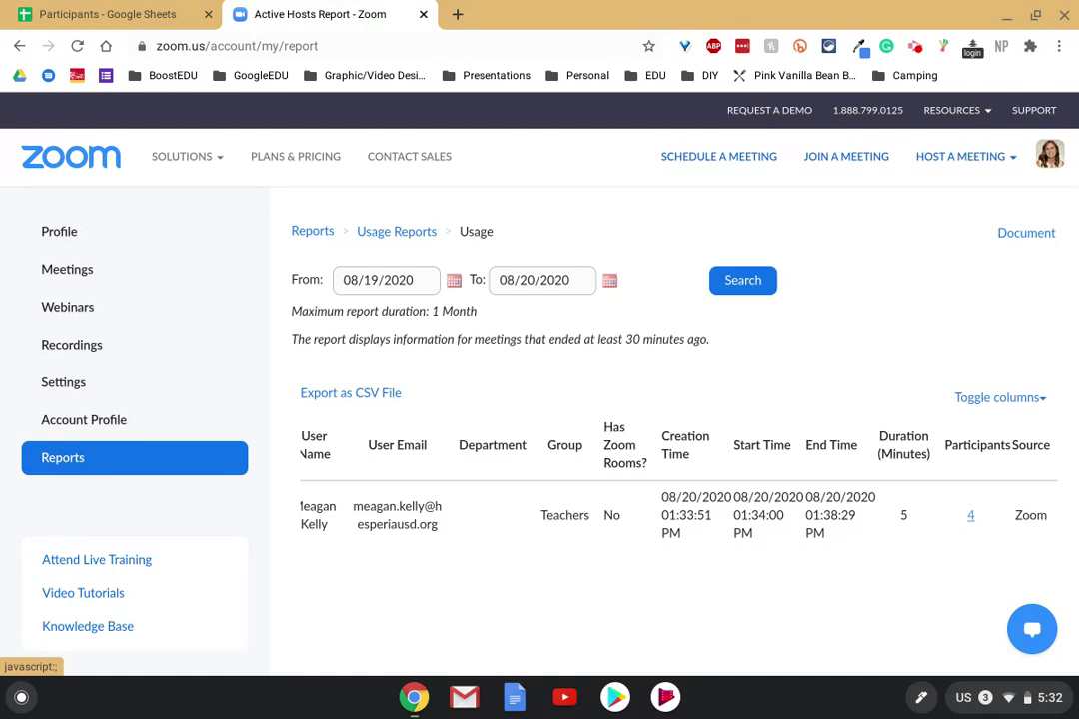
# Switch to the Participants spreadsheet listing the six exported attendees and their durations.
pyautogui.moveTo(182, 156)
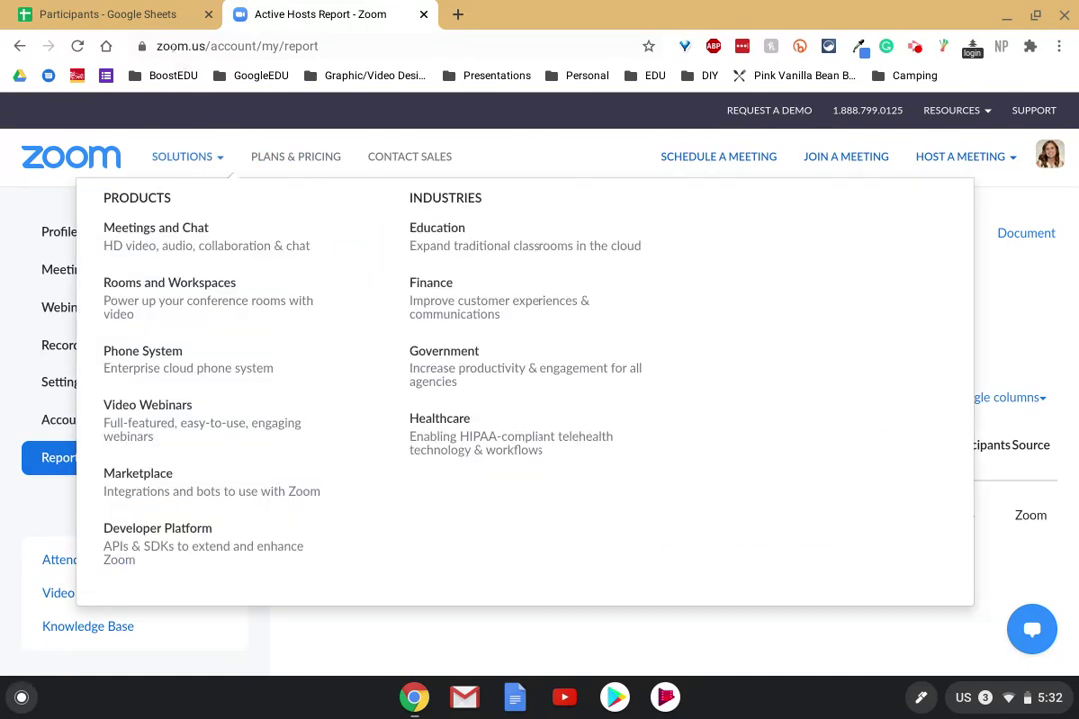
pyautogui.click(168, 12)
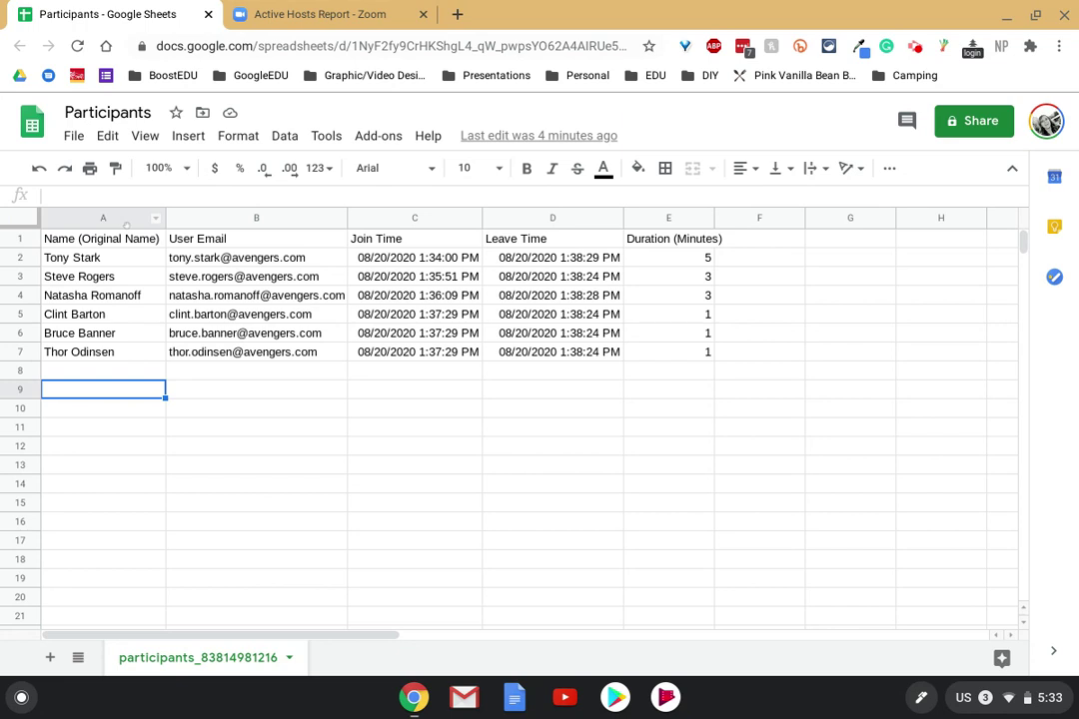
# Insert an empty column to the right of name column A.
pyautogui.click(125, 220)
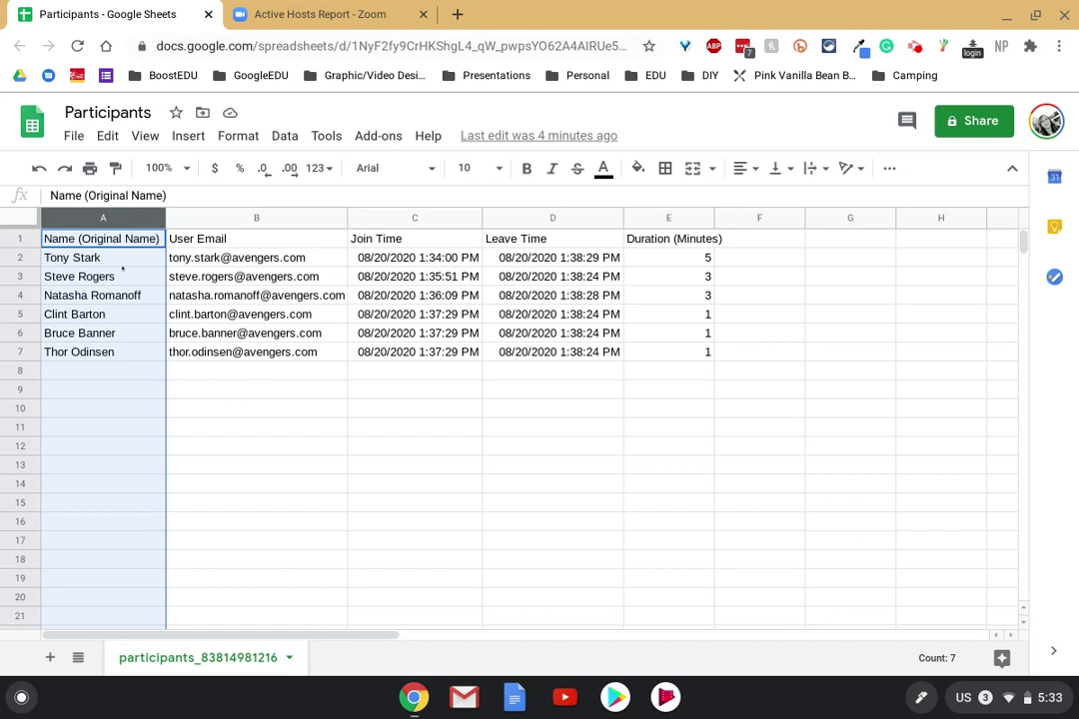
pyautogui.rightClick(122, 218)
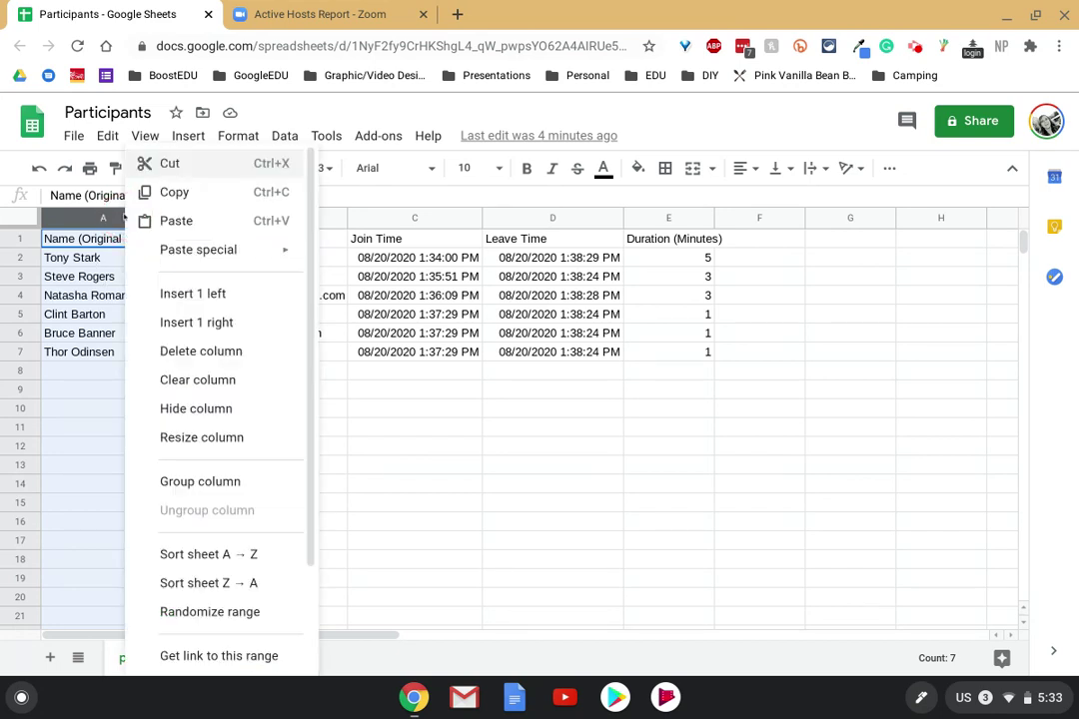
pyautogui.click(184, 321)
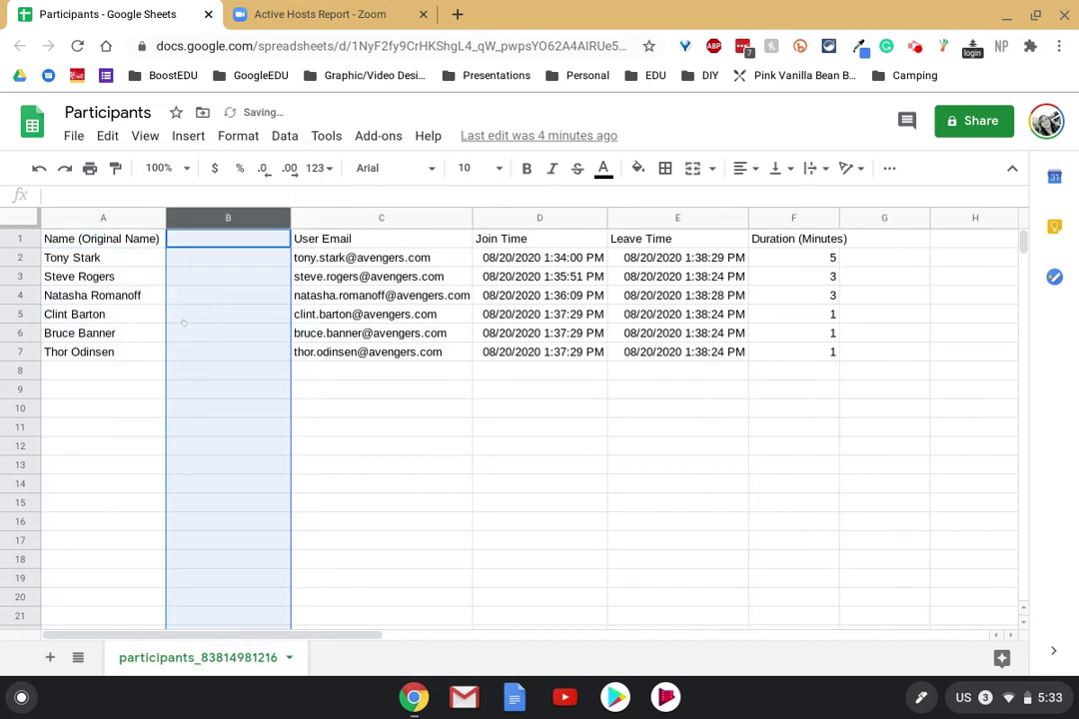
pyautogui.click(252, 332)
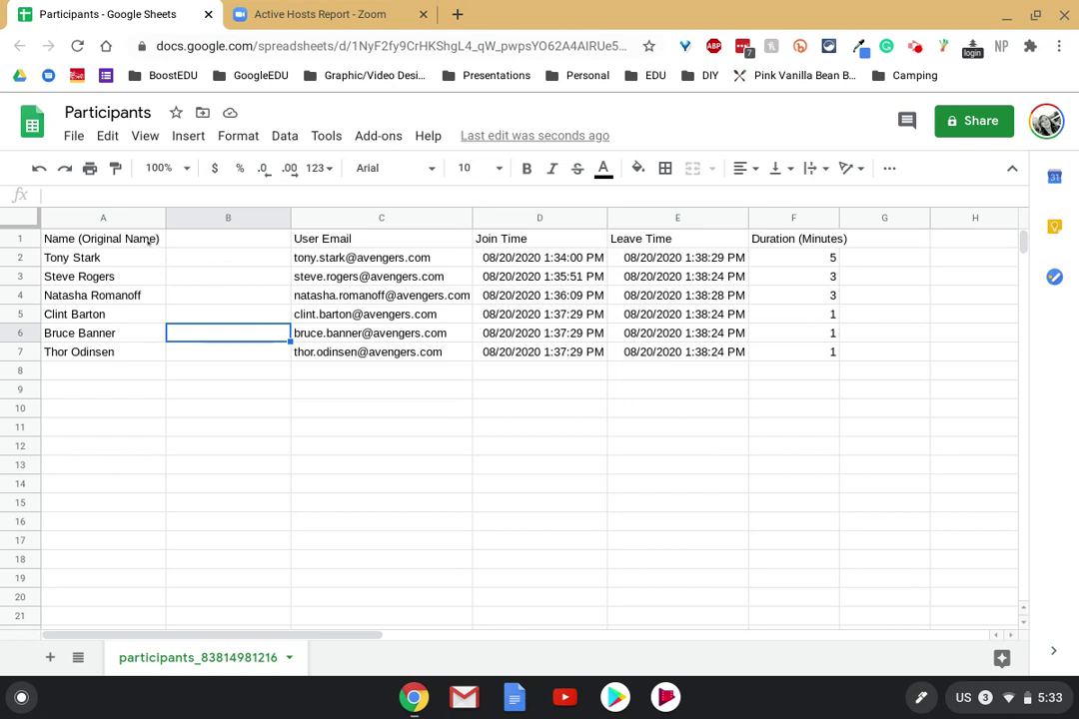
# Rename the A1 header from 'Name (Original Name)' to 'Name'.
pyautogui.click(148, 239)
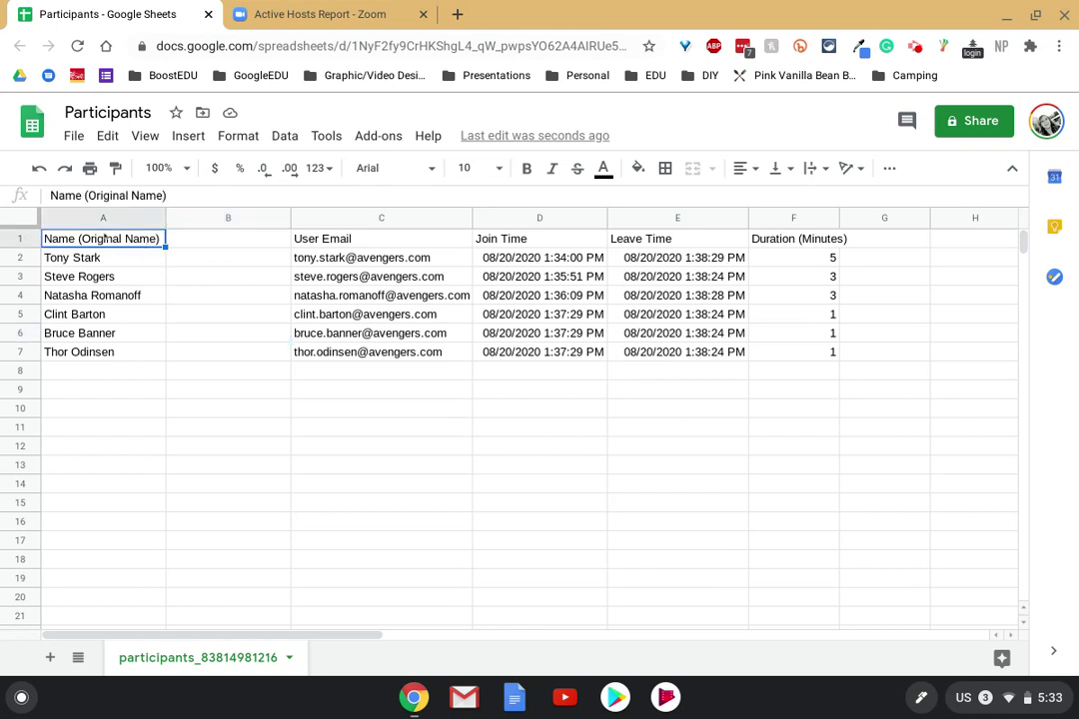
pyautogui.write('Name')
pyautogui.press('Return')
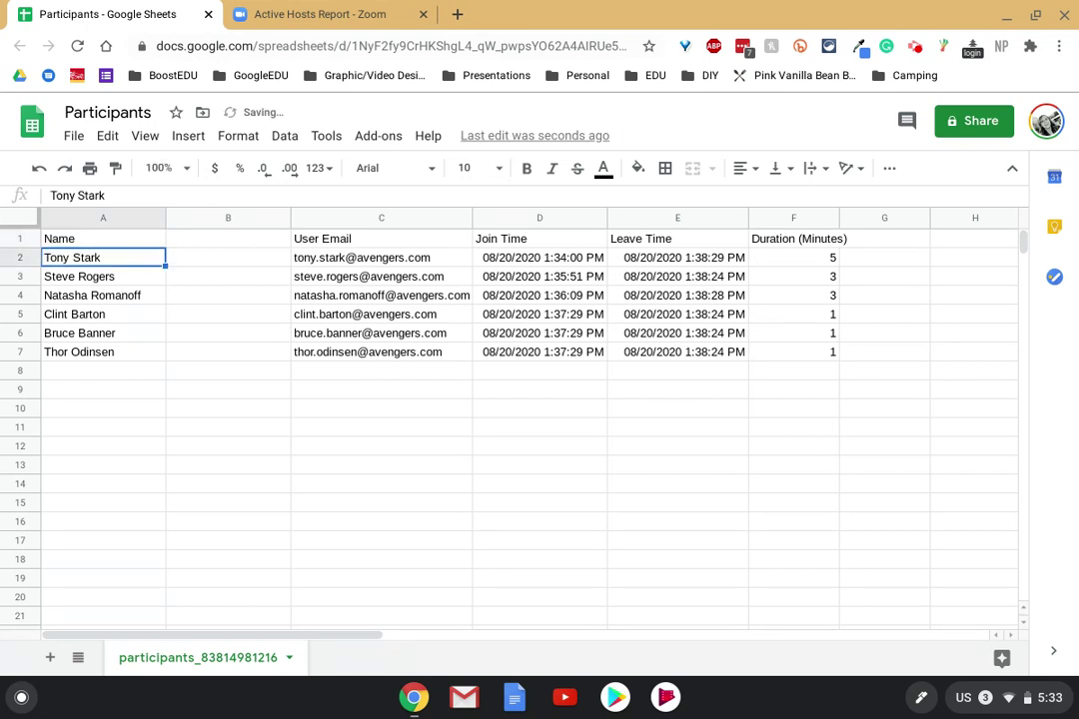
pyautogui.click(103, 244)
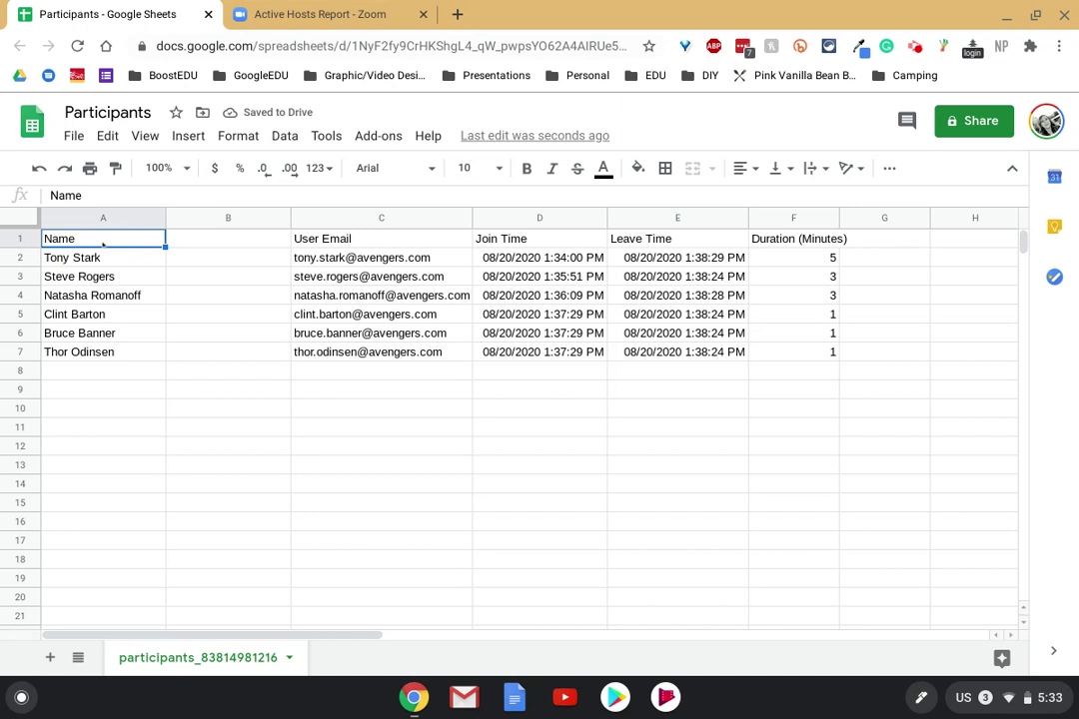
pyautogui.write('Name (Original Name)')
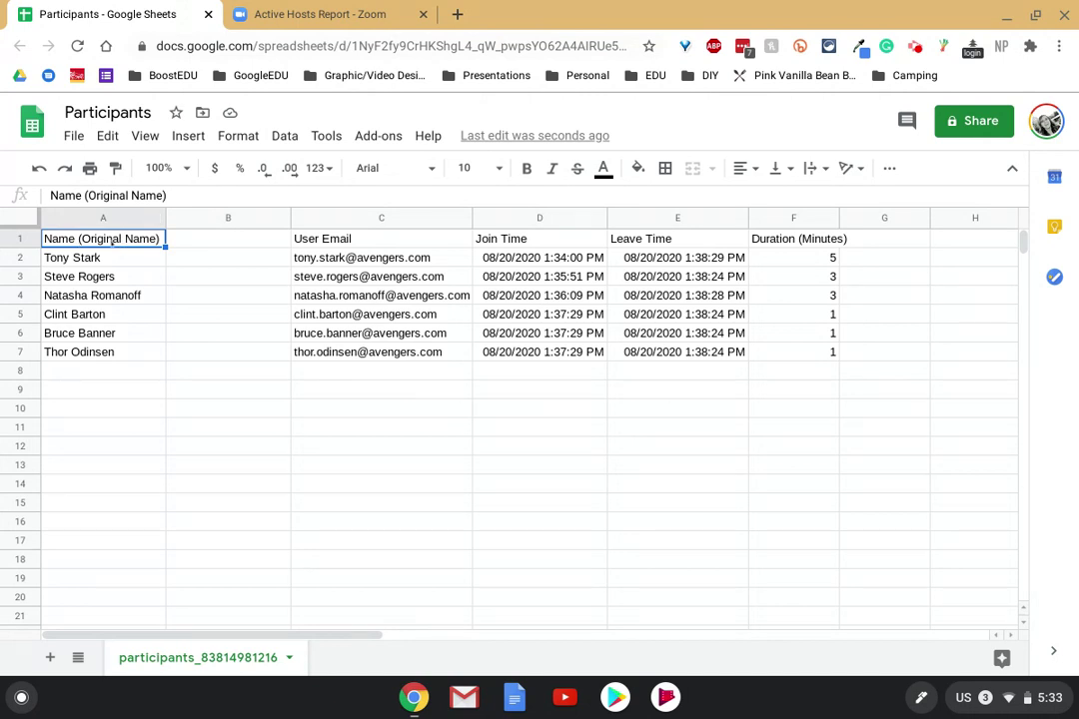
pyautogui.hotkey('ctrl', 'z')
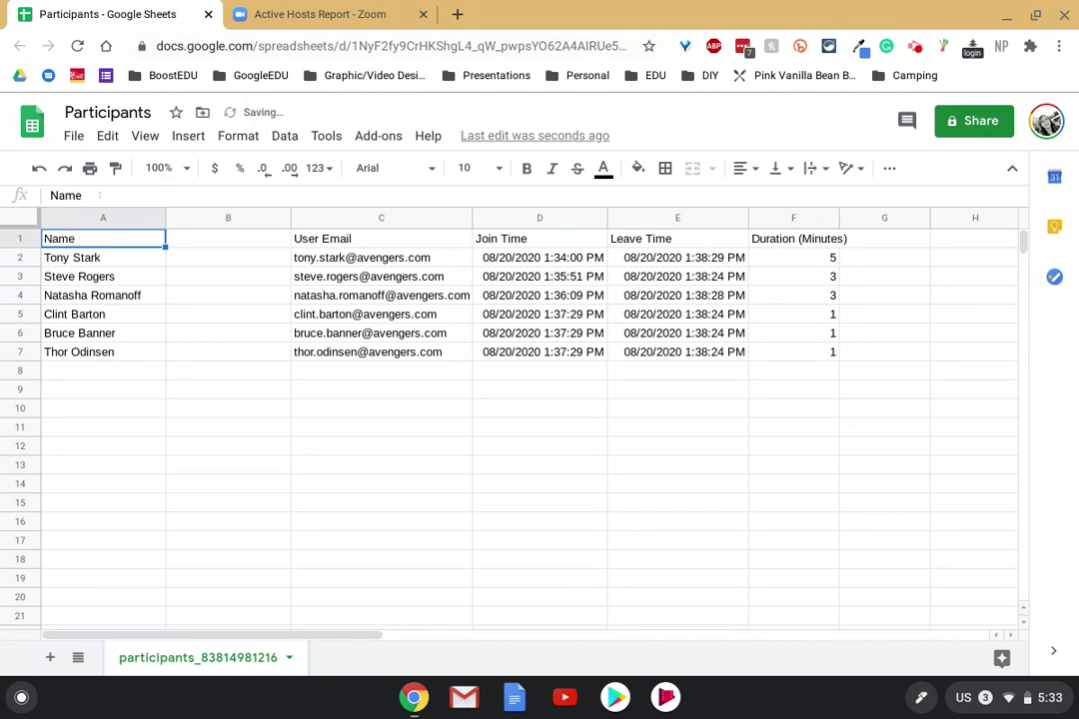
# Split column A's full names on Space, moving last names into column B.
pyautogui.click(102, 217)
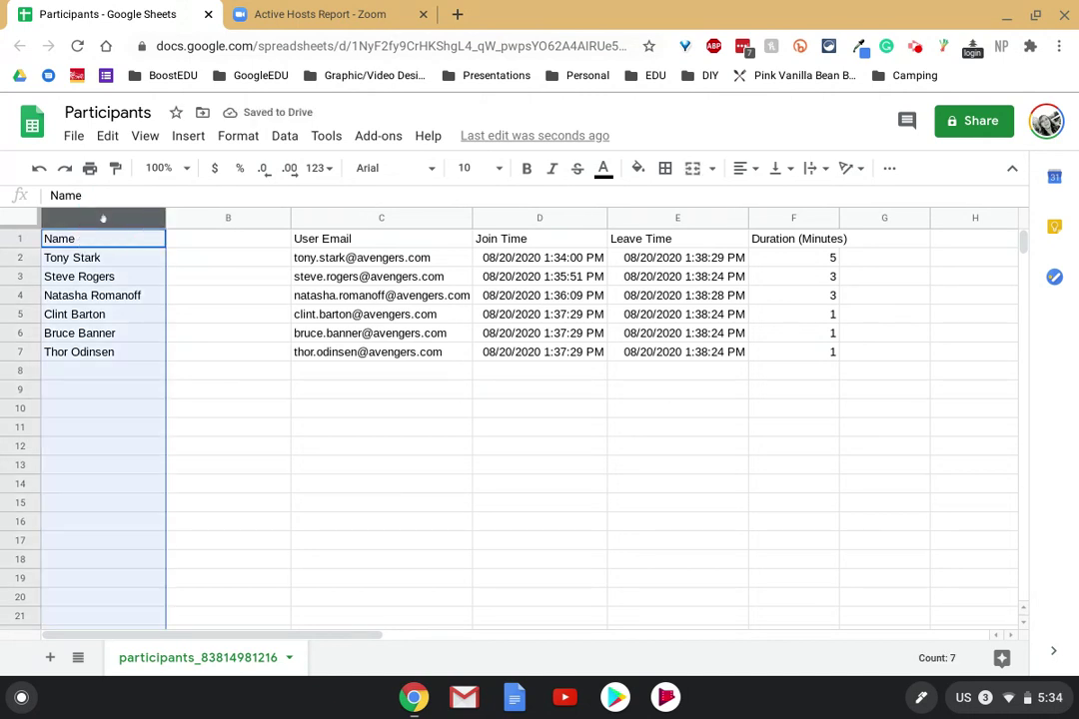
pyautogui.click(285, 136)
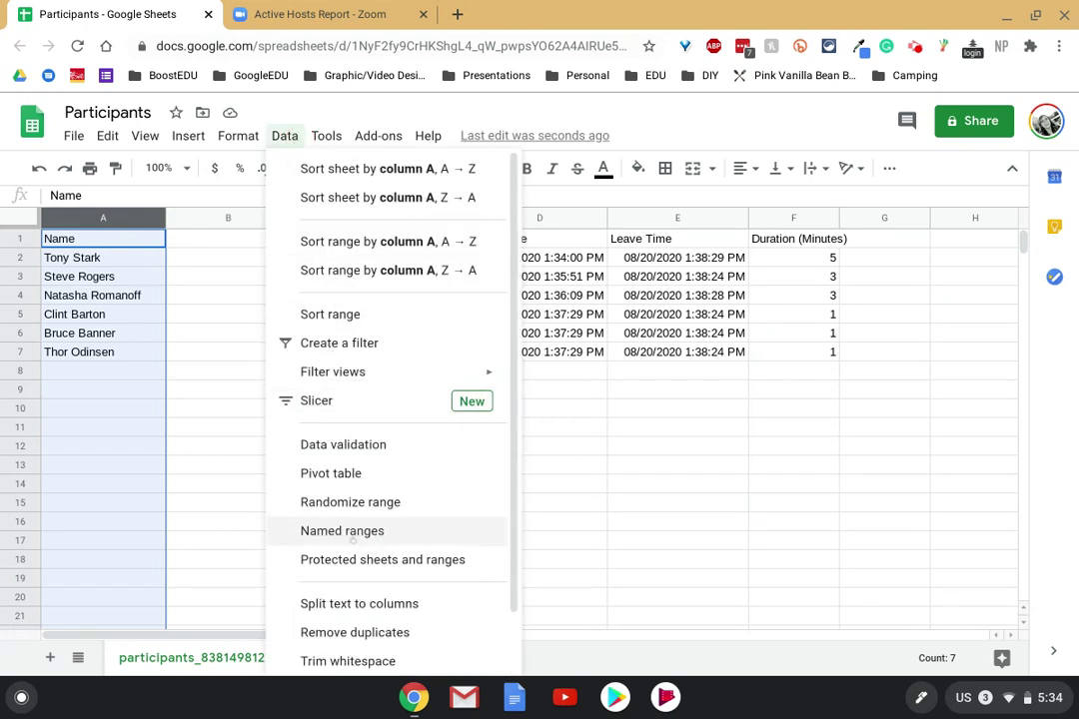
pyautogui.click(360, 608)
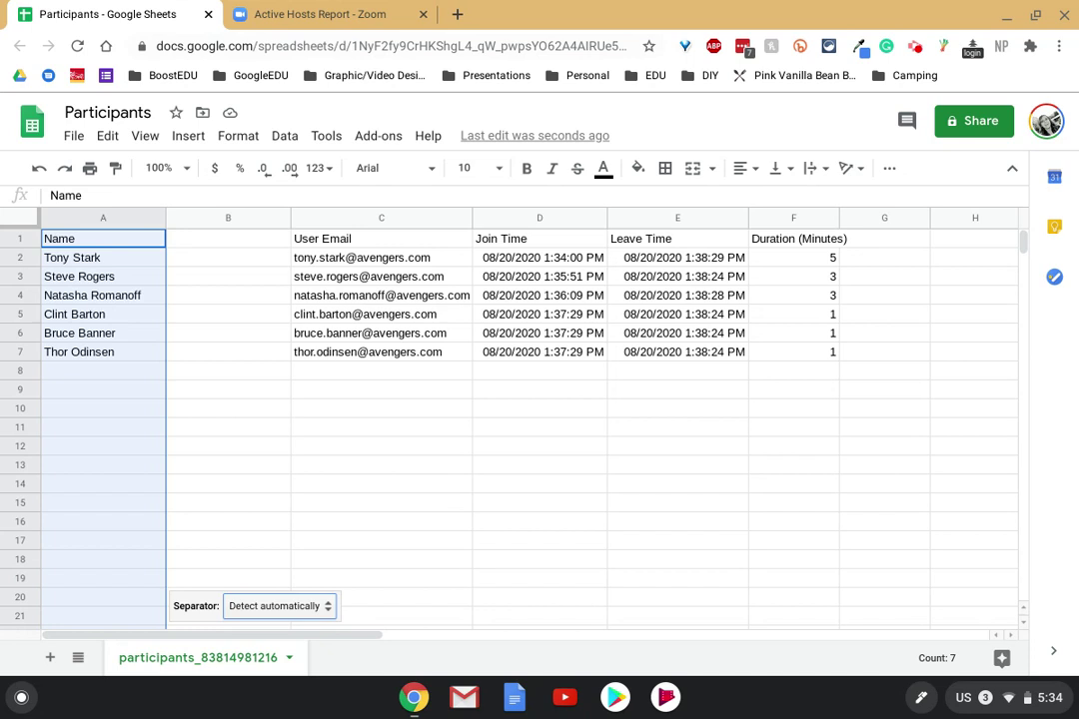
pyautogui.click(276, 606)
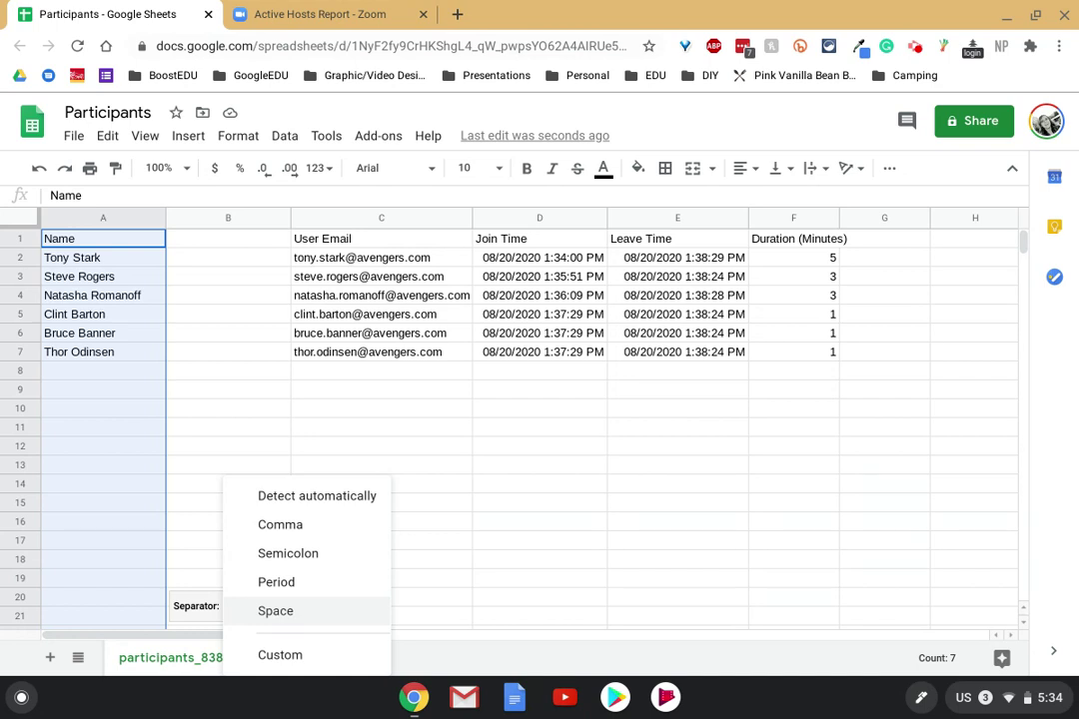
pyautogui.click(312, 610)
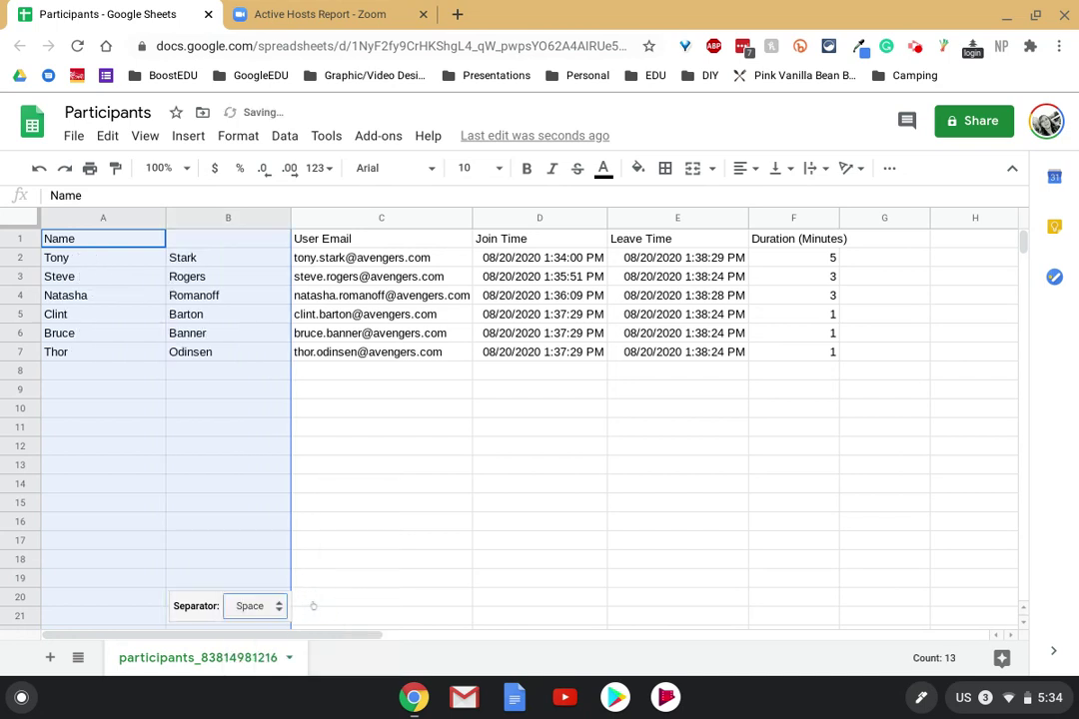
pyautogui.click(225, 280)
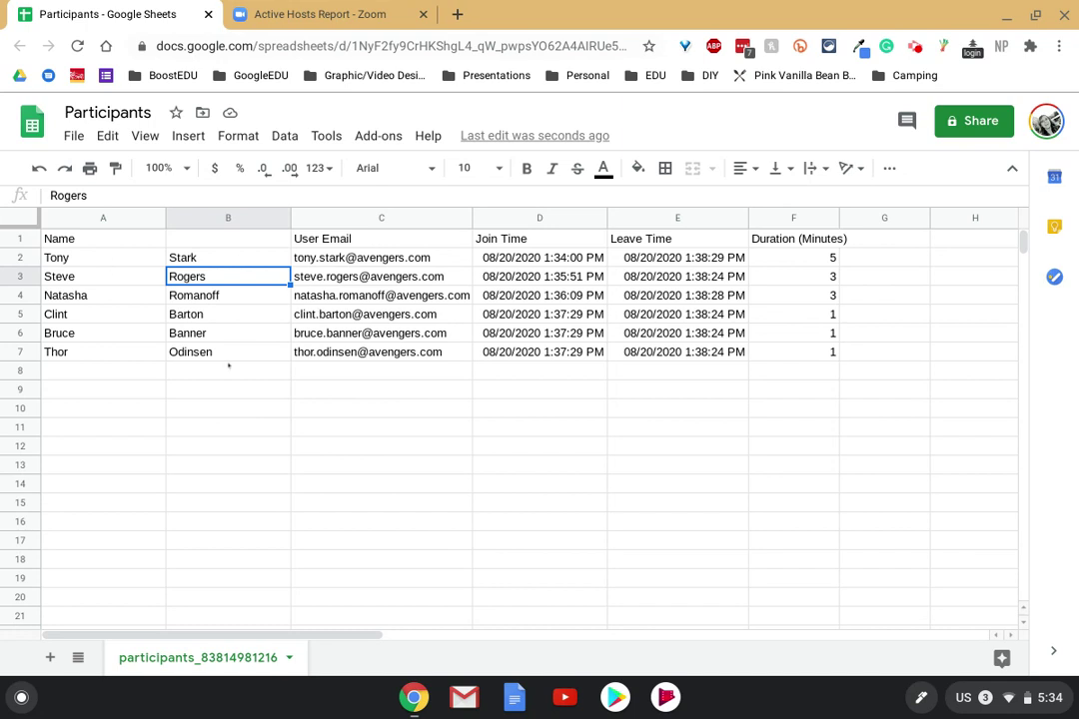
# Enter the headers 'First Name' in A1 and 'Last Name' in B1.
pyautogui.click(144, 238)
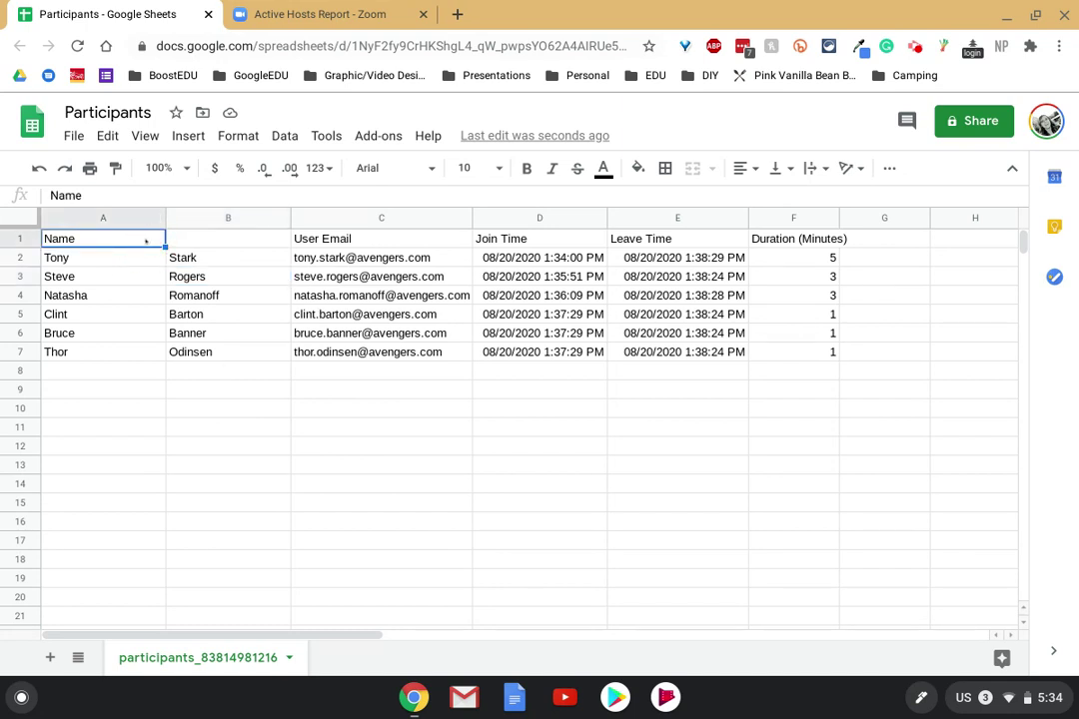
pyautogui.write('First Name')
pyautogui.press('Tab')
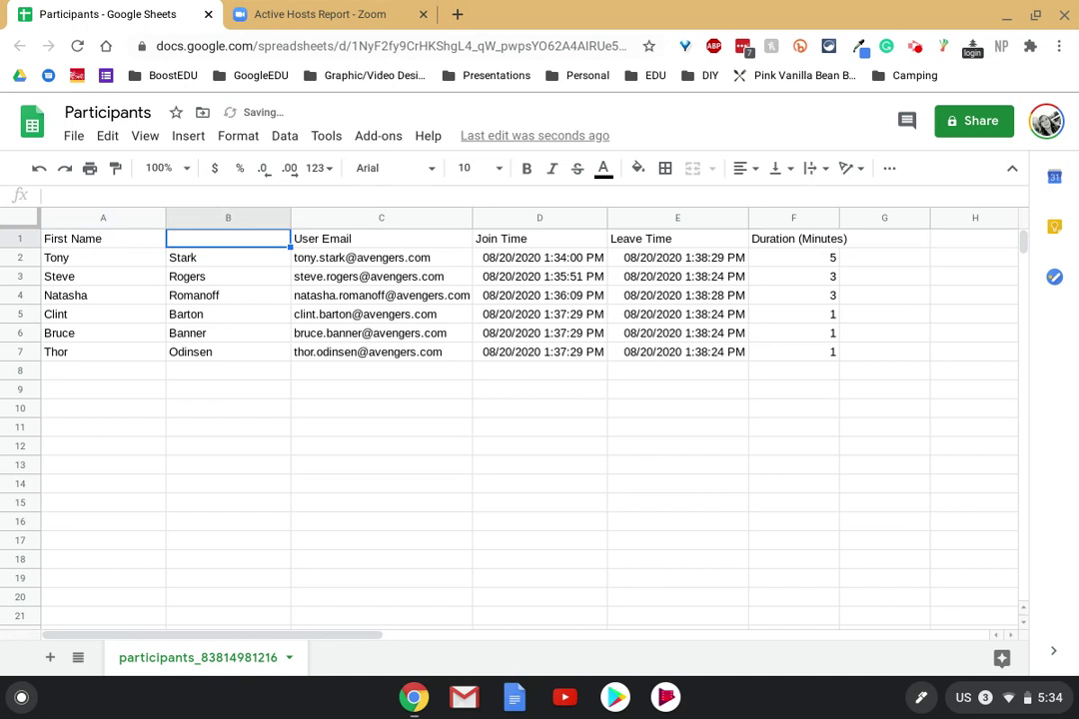
pyautogui.write('LAst')
pyautogui.press('BackSpace')
pyautogui.press('BackSpace')
pyautogui.write('as')
pyautogui.press('BackSpace')
pyautogui.press('BackSpace')
pyautogui.press('BackSpace')
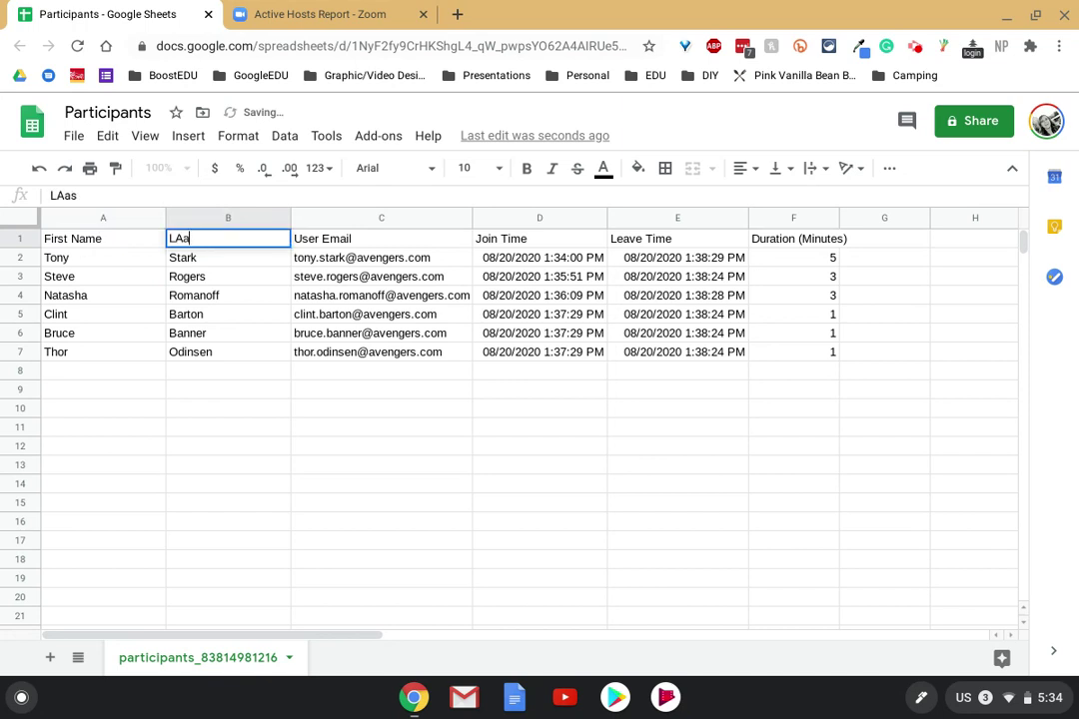
pyautogui.write('ast Name')
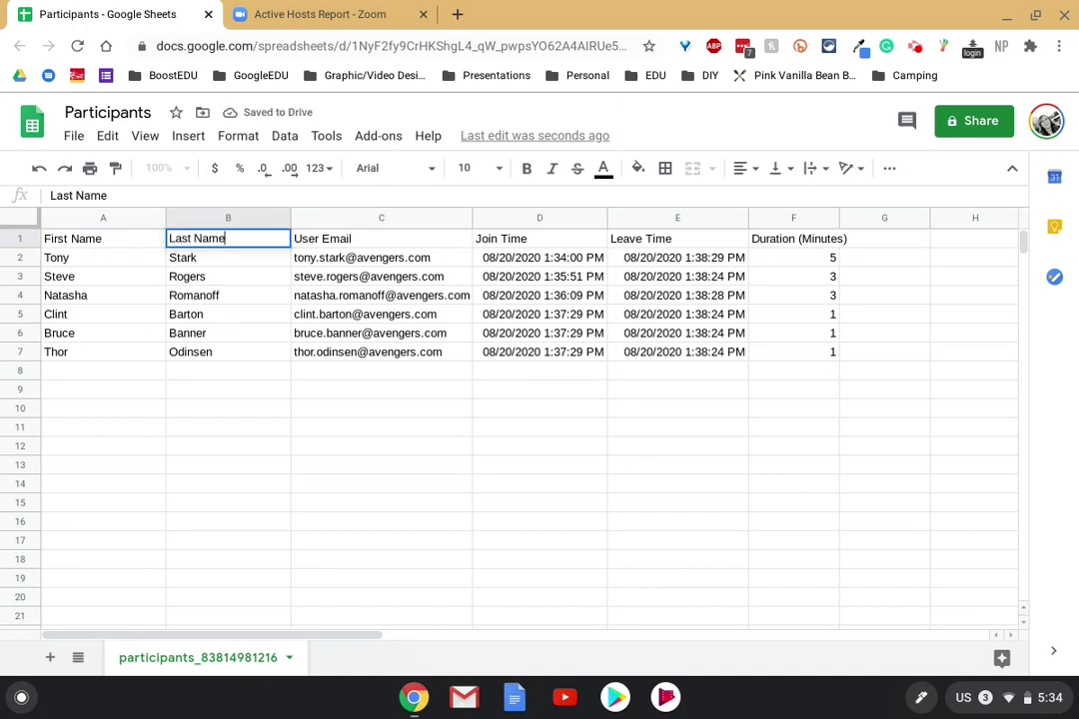
pyautogui.press('Return')
# Freeze the header row with View > Freeze > 1 row.
pyautogui.click(20, 238)
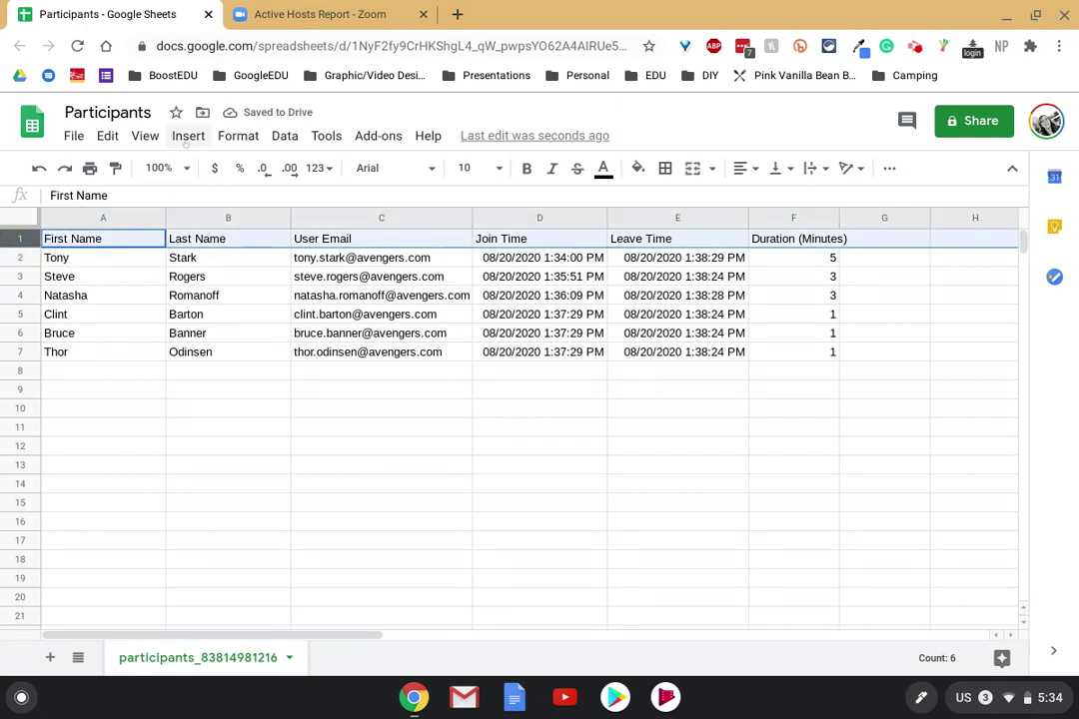
pyautogui.click(144, 136)
pyautogui.moveTo(168, 168)
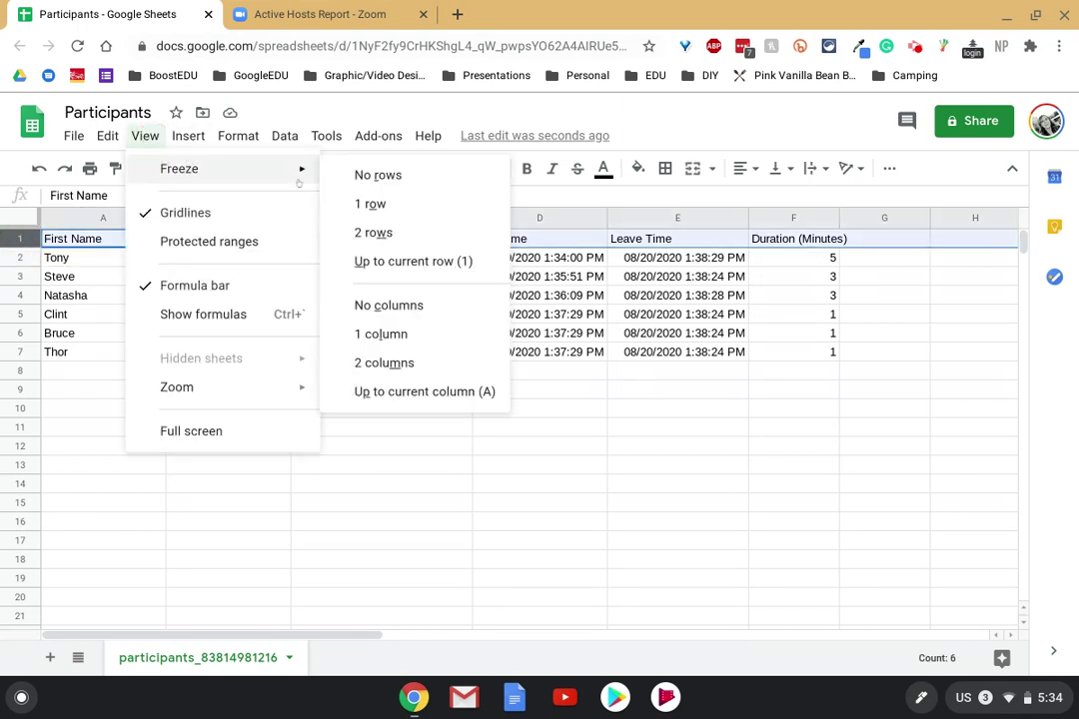
pyautogui.click(371, 202)
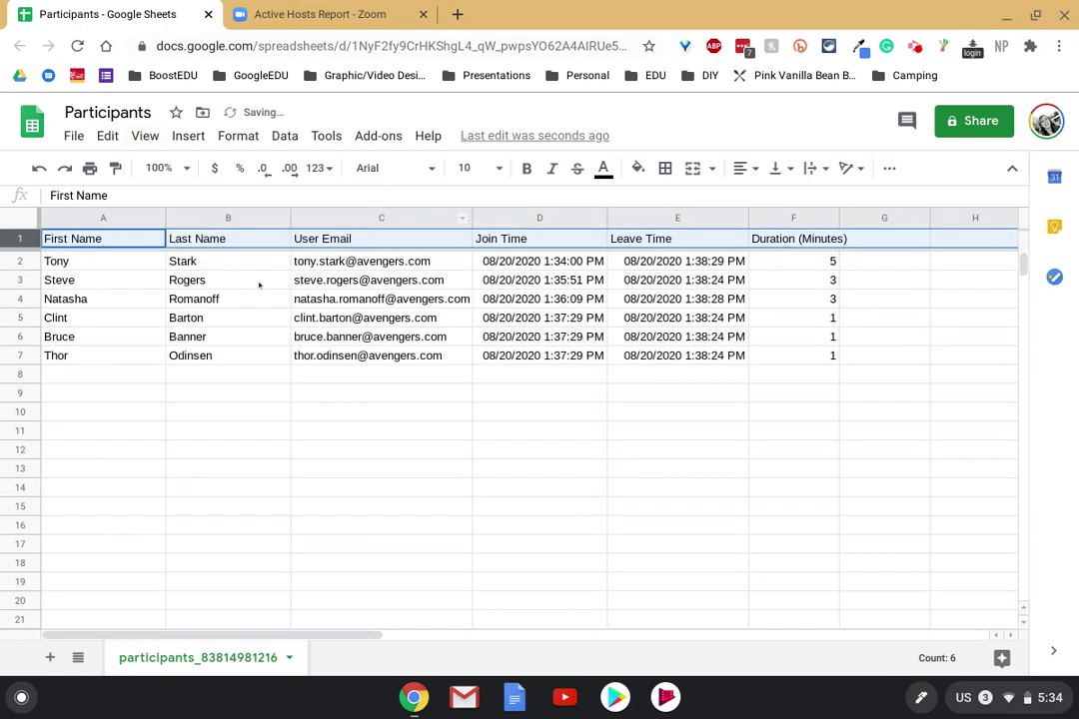
pyautogui.click(259, 285)
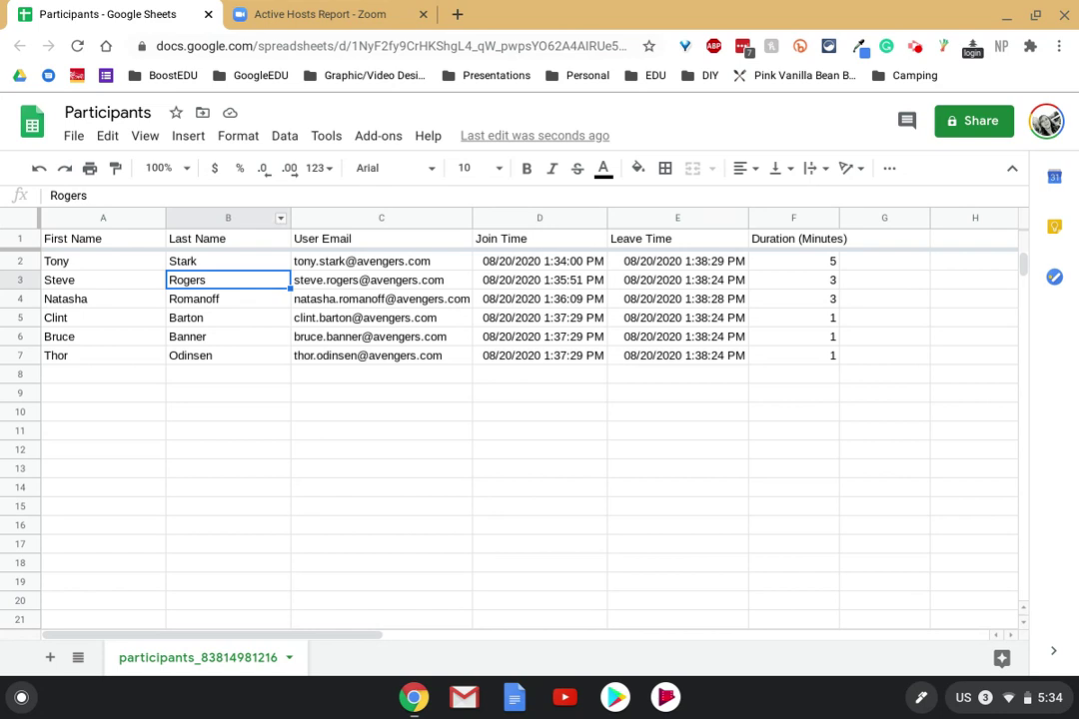
# Sort the sheet A → Z by the Last Name column, Banner first and Stark last.
pyautogui.click(280, 218)
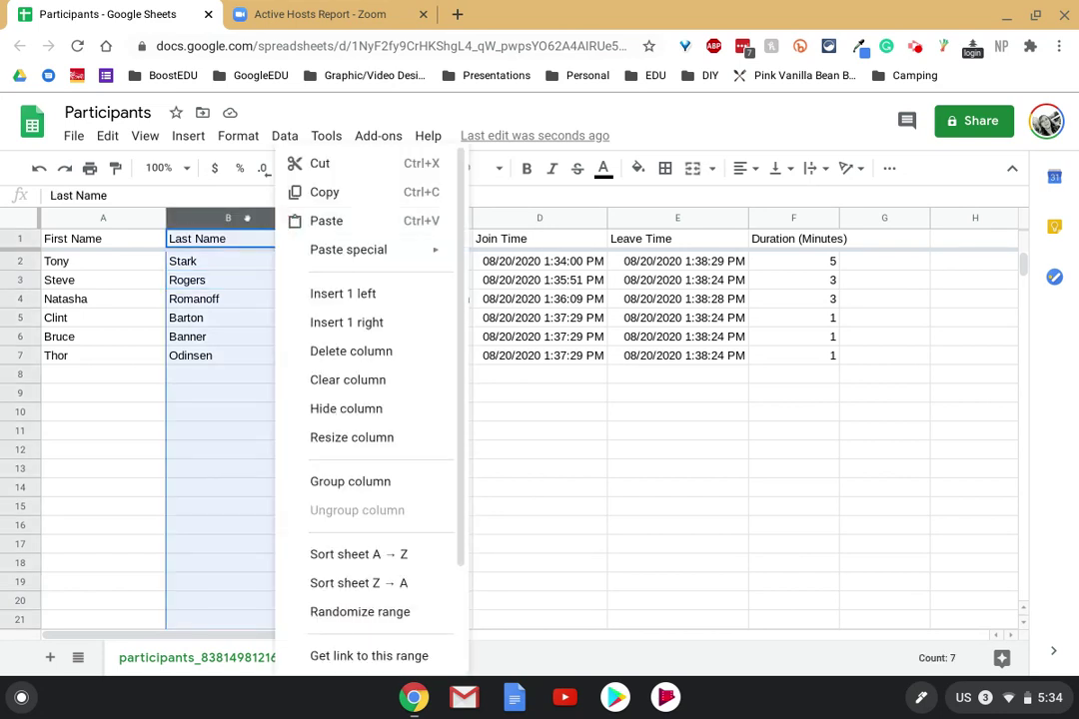
pyautogui.click(239, 220)
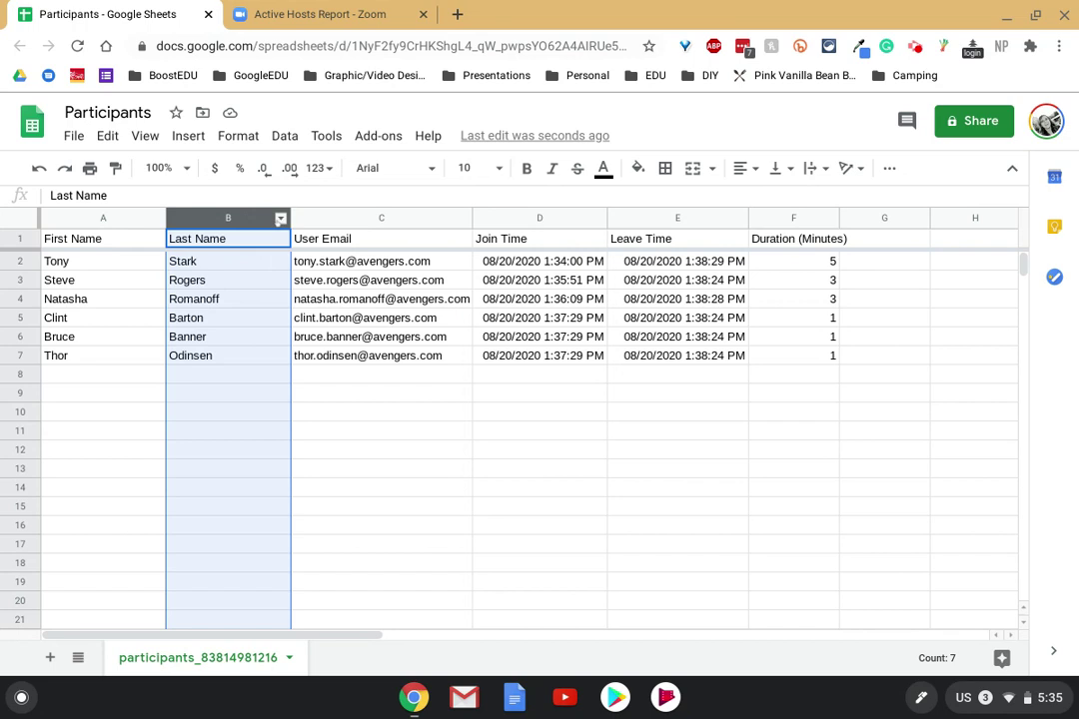
pyautogui.click(281, 217)
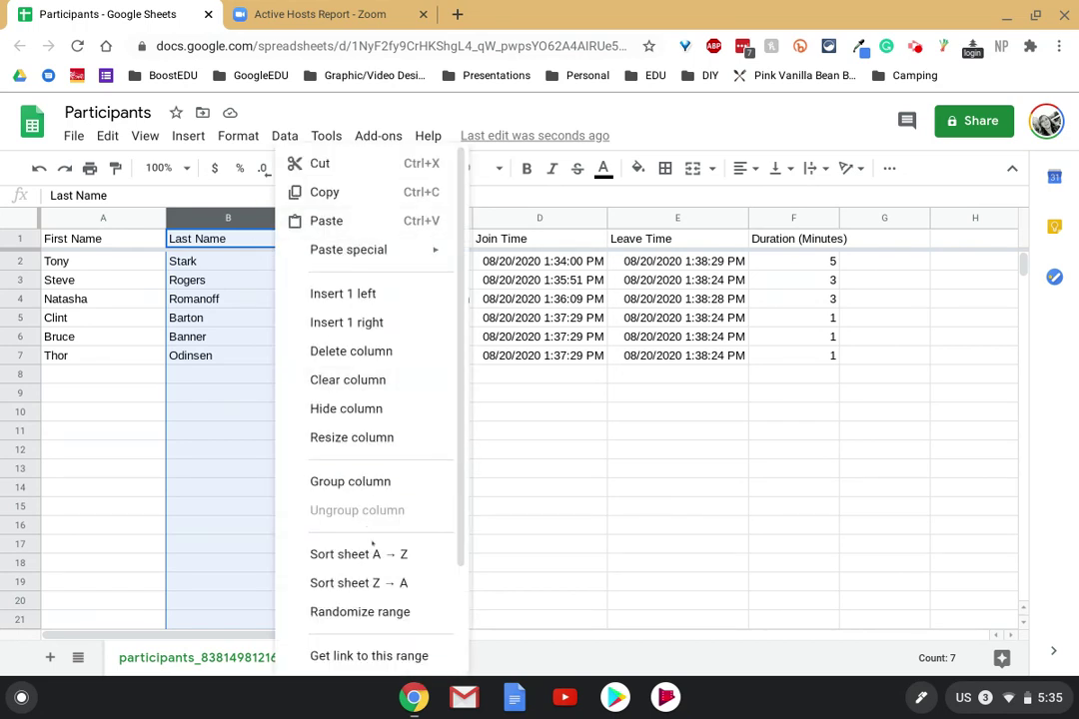
pyautogui.click(376, 553)
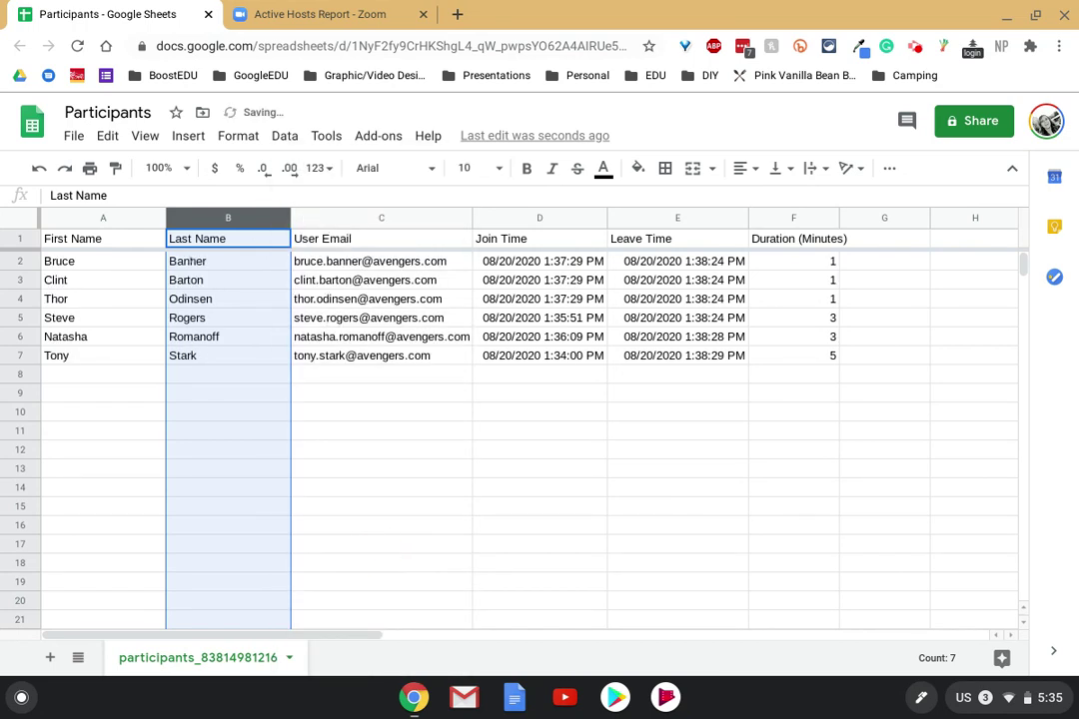